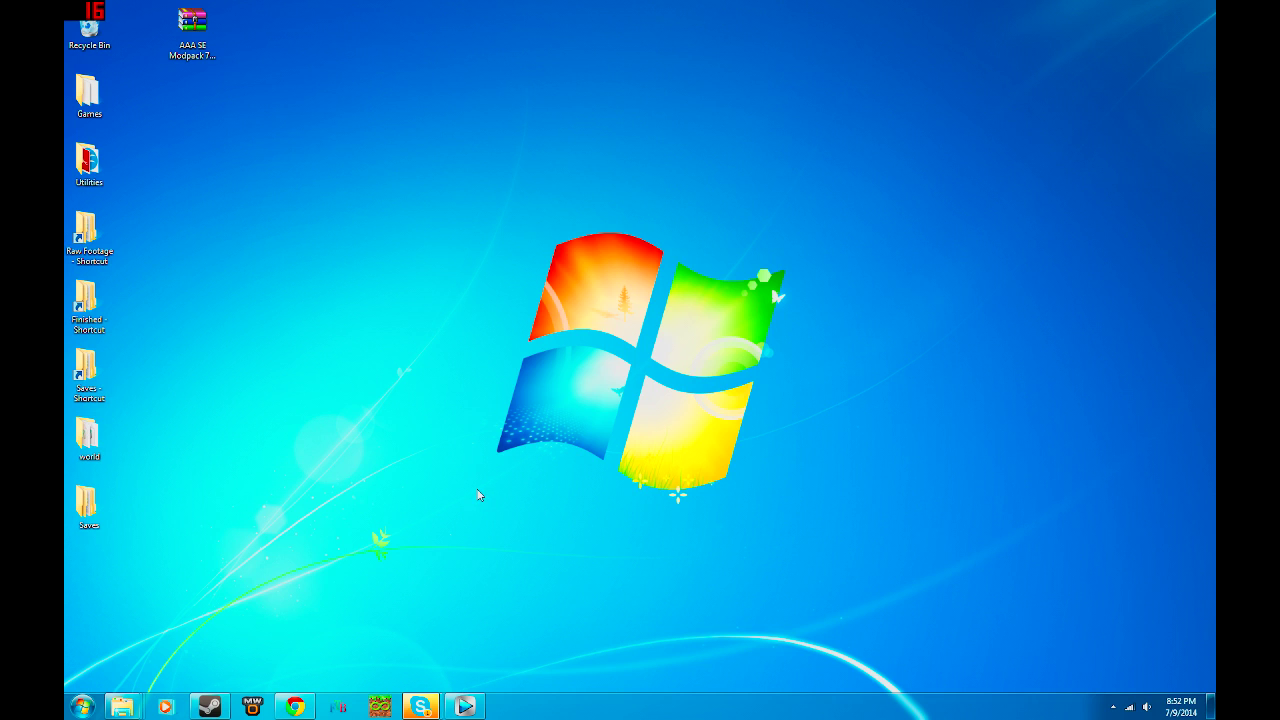
- Open the Keen Software House site in the browser and go to its forums
left_click(192, 35)
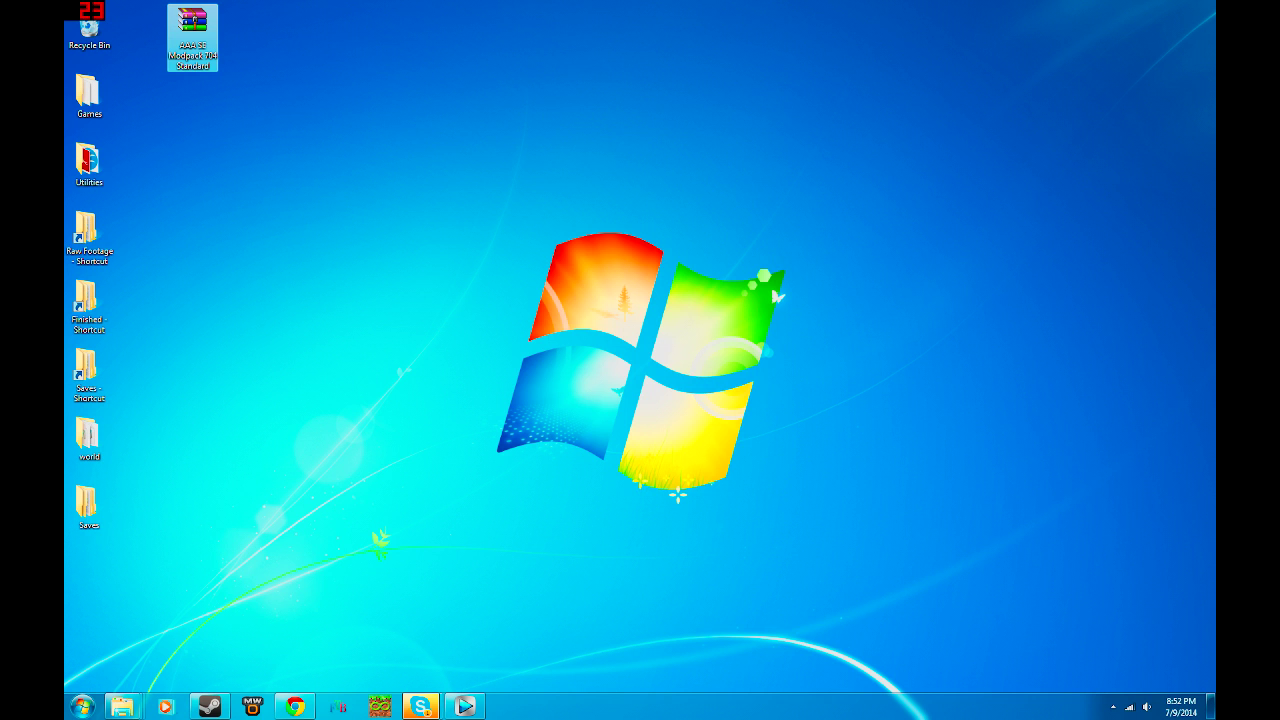
left_click(295, 706)
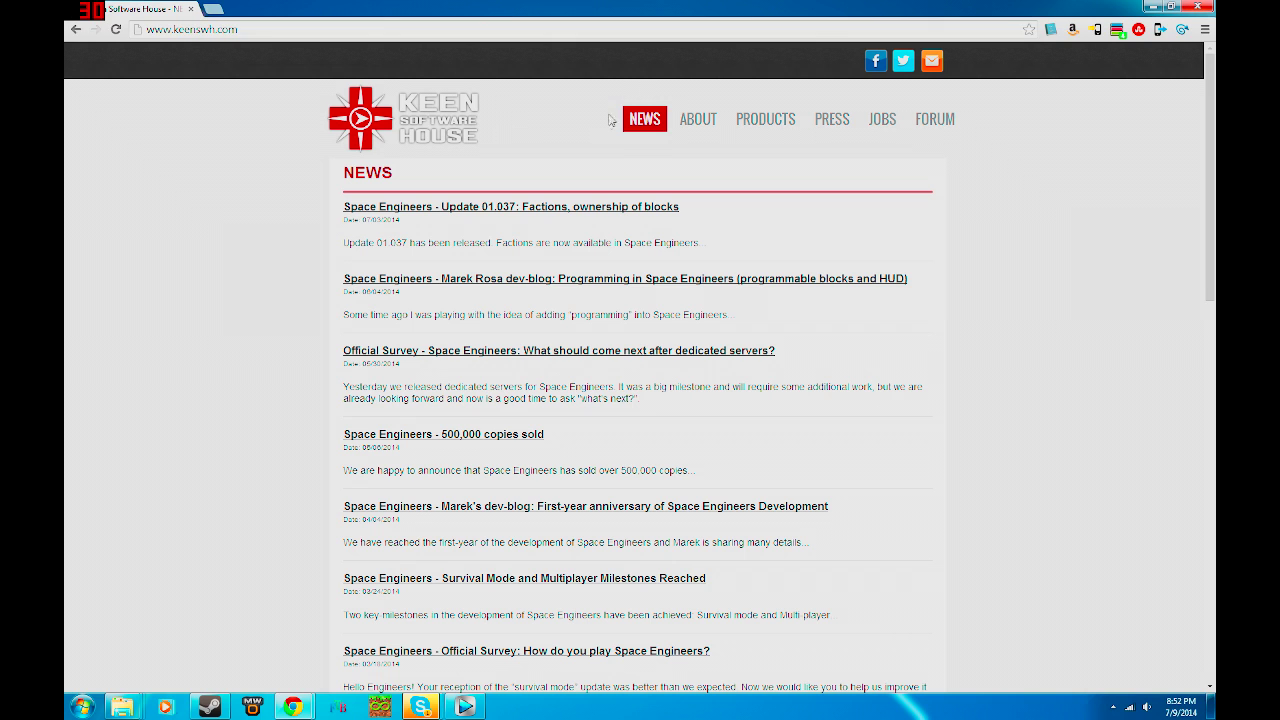
left_click(935, 119)
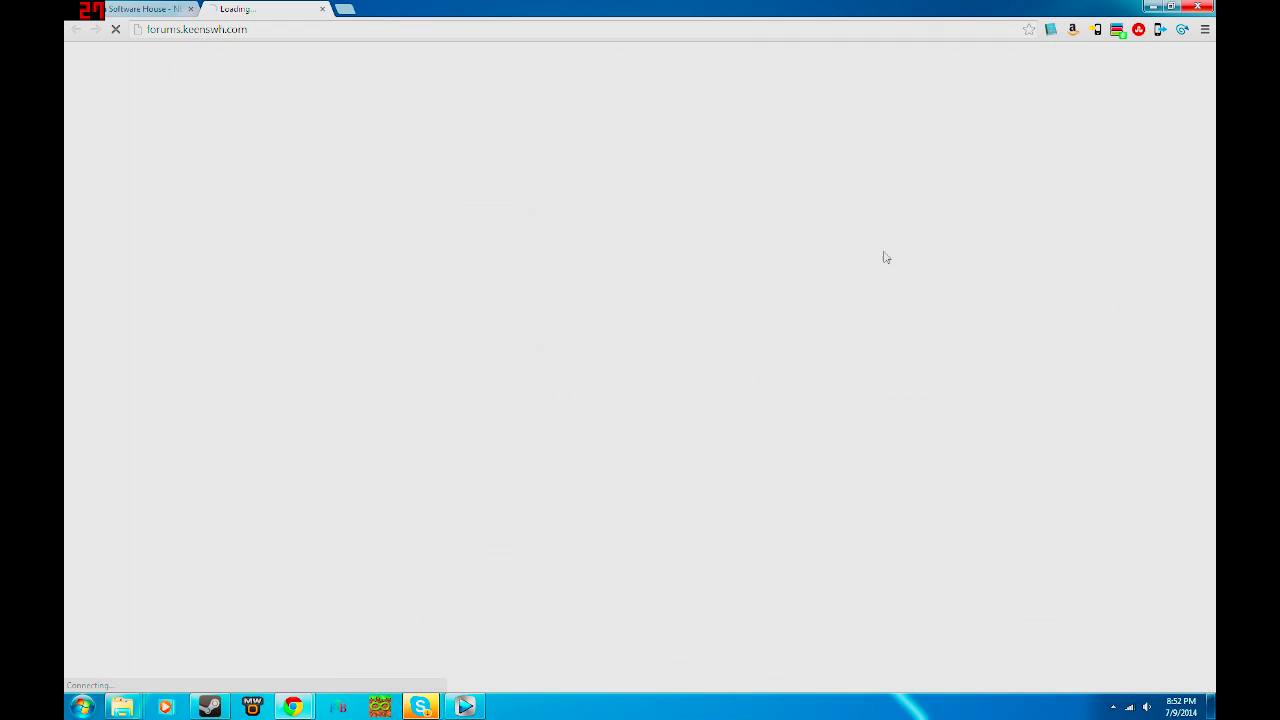
scroll(373, 385, "down", 1)
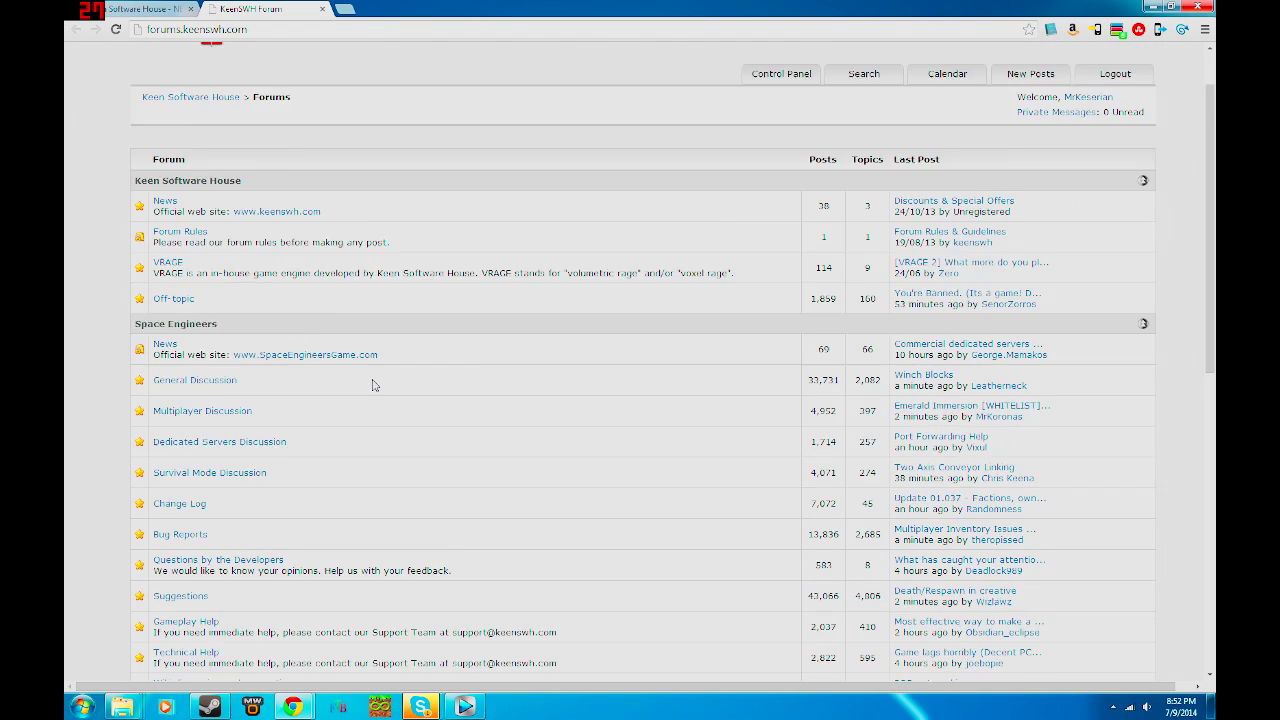
scroll(373, 385, "down", 2)
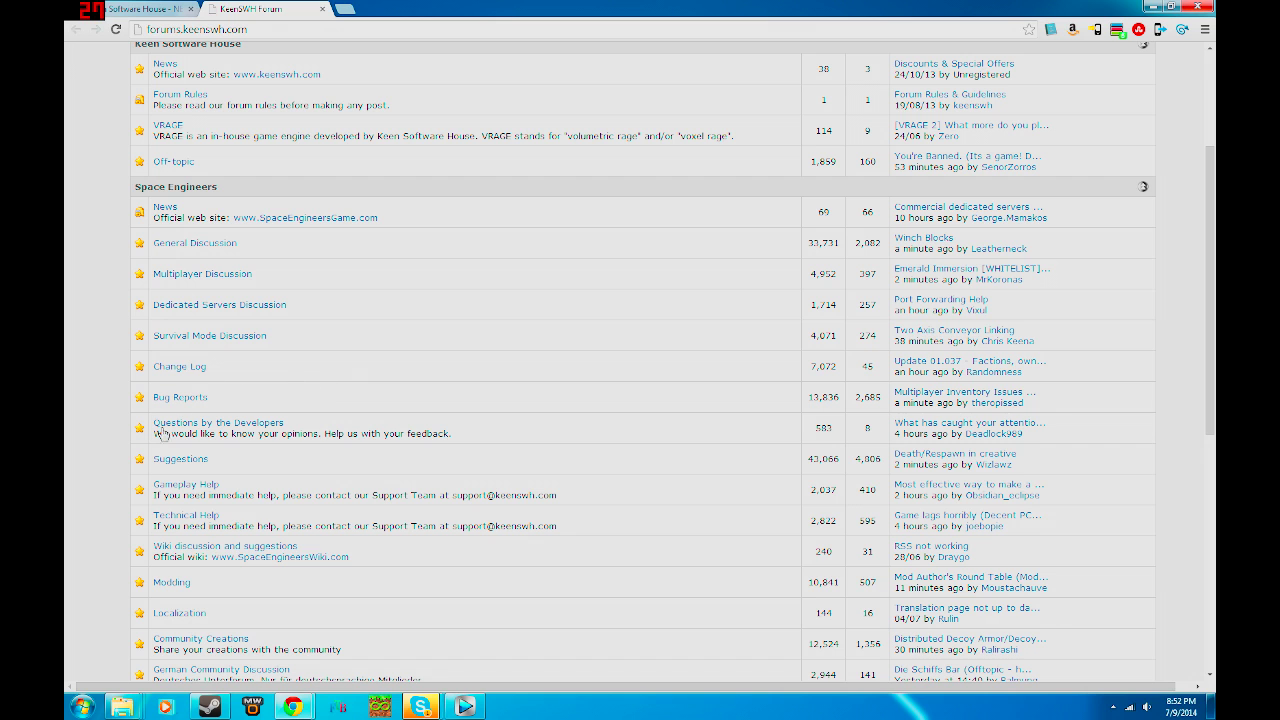
- Open the Modding forum and the Shaostoul Corporation: Engineering Division thread
left_click(175, 582)
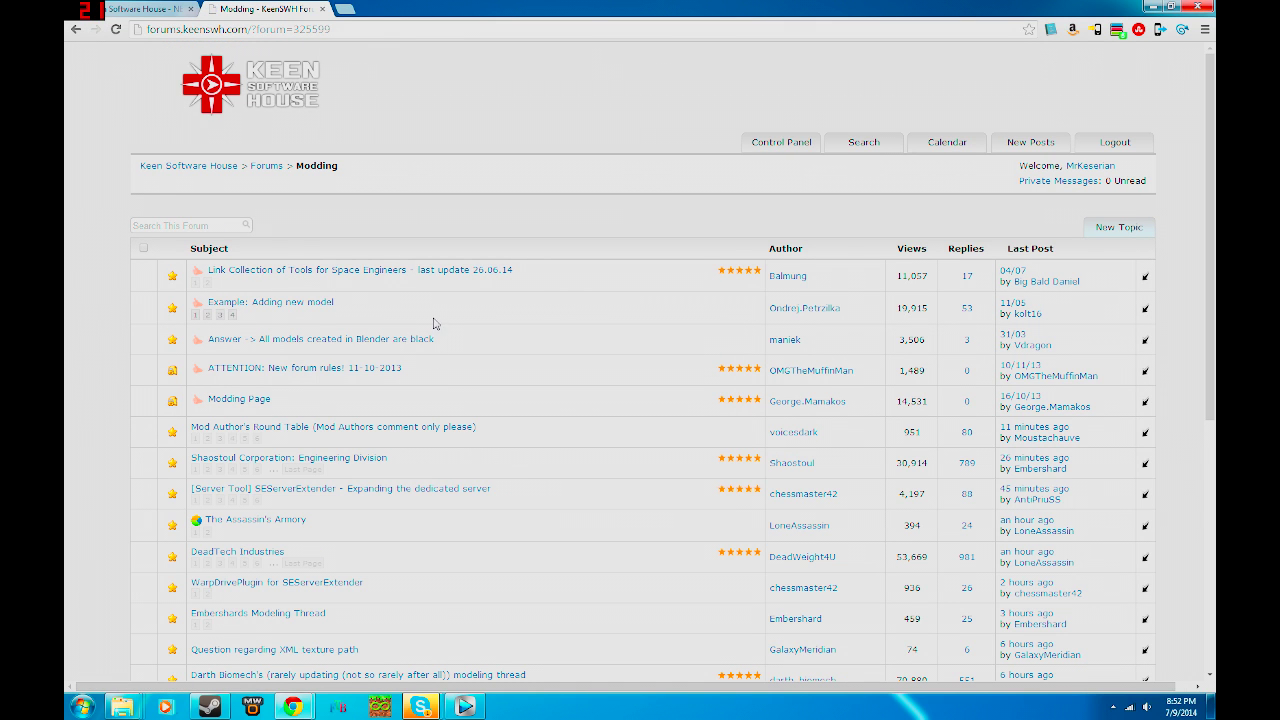
scroll(437, 325, "down", 1)
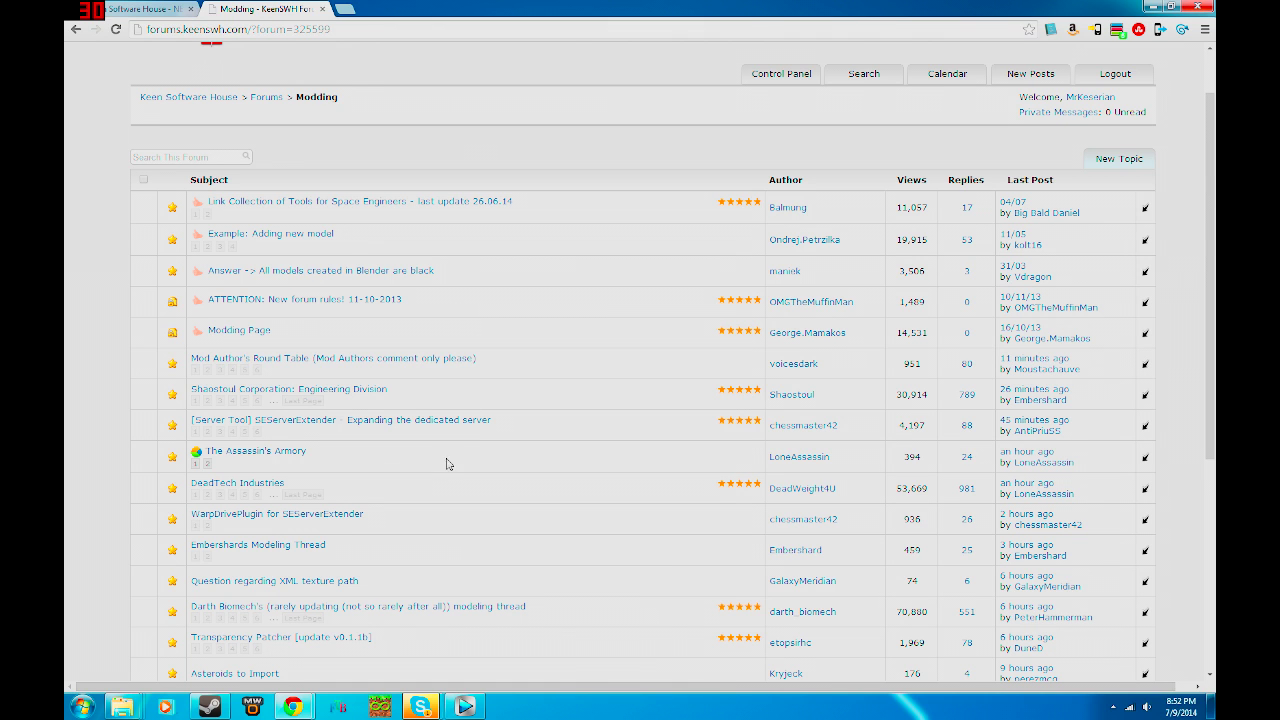
left_click(353, 393)
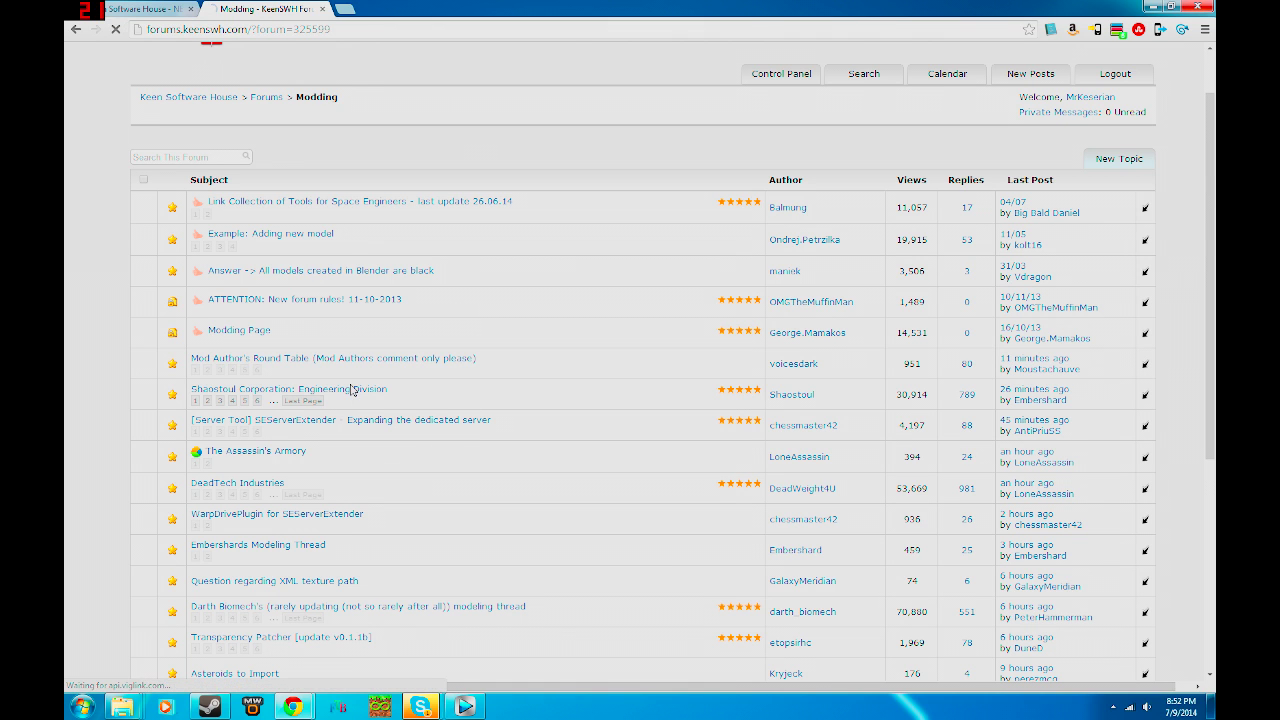
- Jump to page 1 of the Shaostoul thread and scroll its first post's block list to the download link
scroll(891, 391, "down", 2)
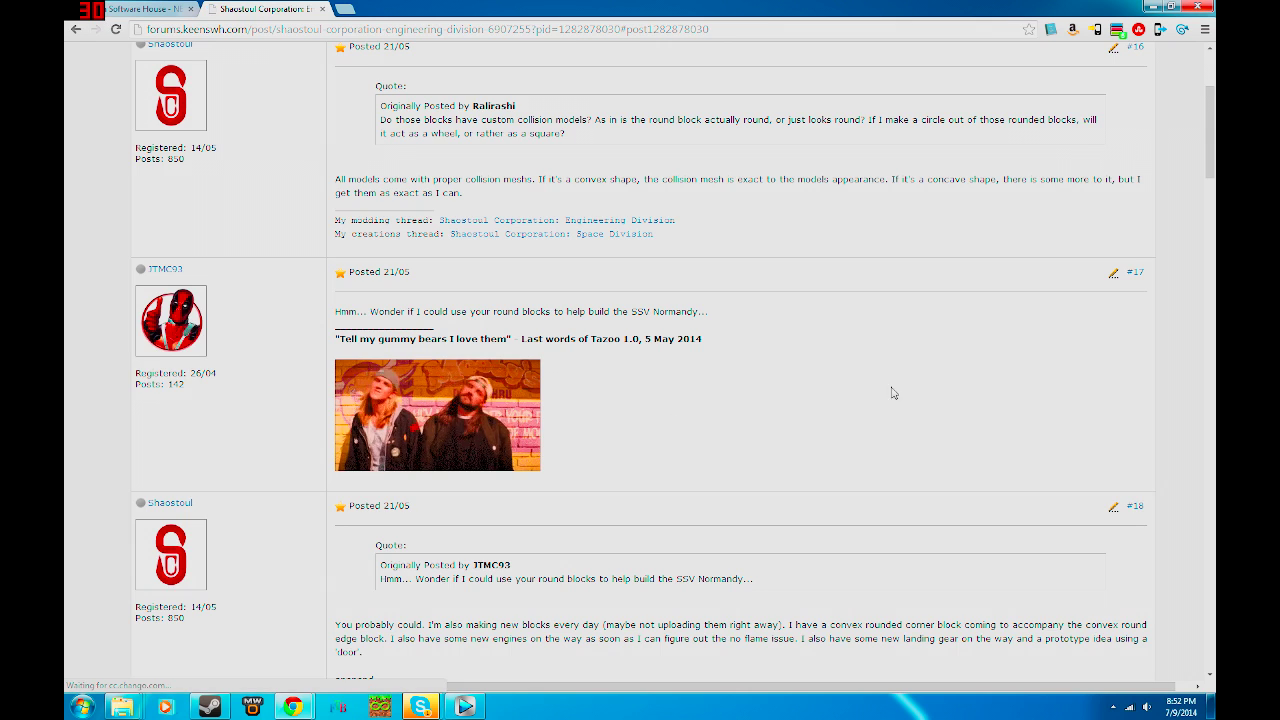
scroll(957, 366, "up", 2)
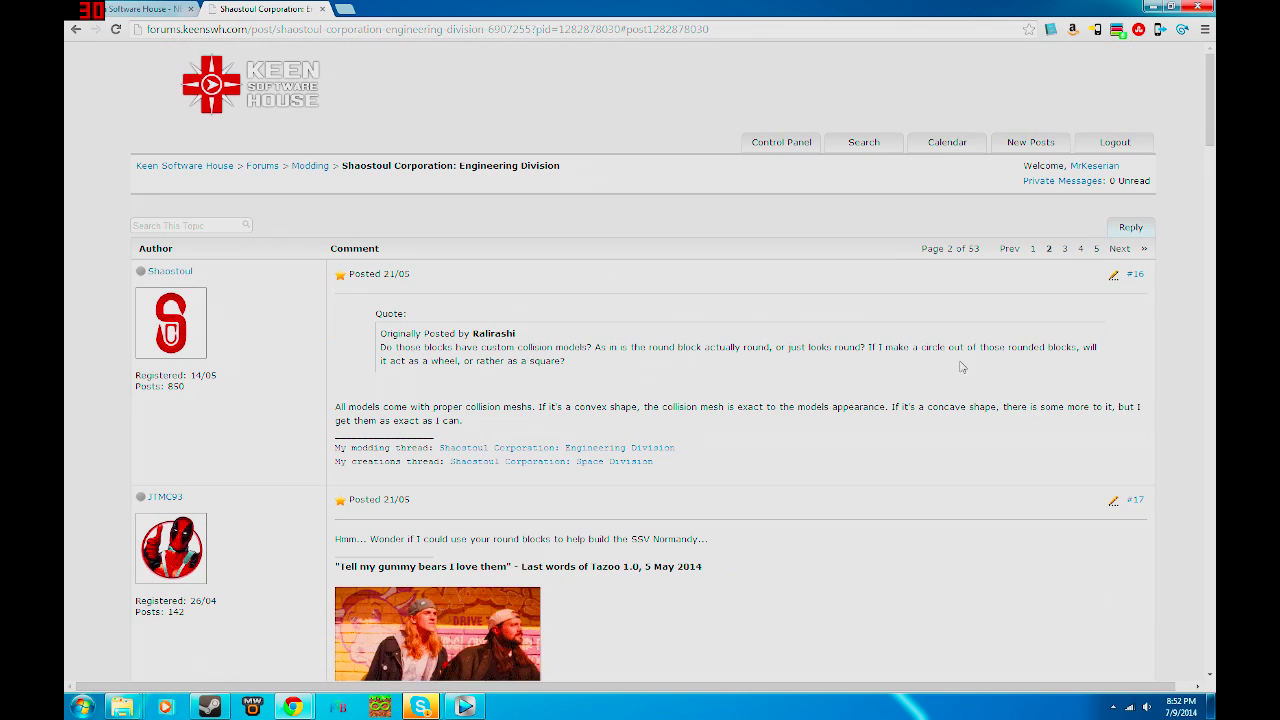
left_click(1033, 248)
scroll(703, 412, "down", 4)
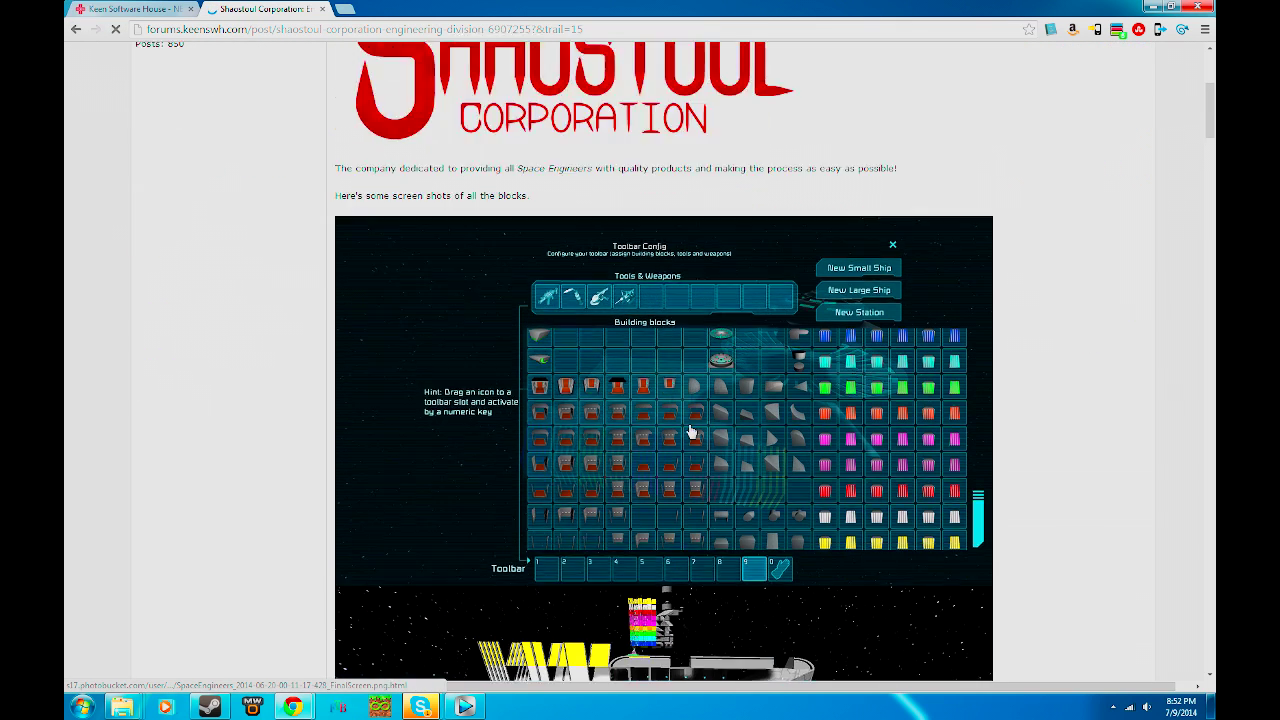
scroll(815, 437, "down", 3)
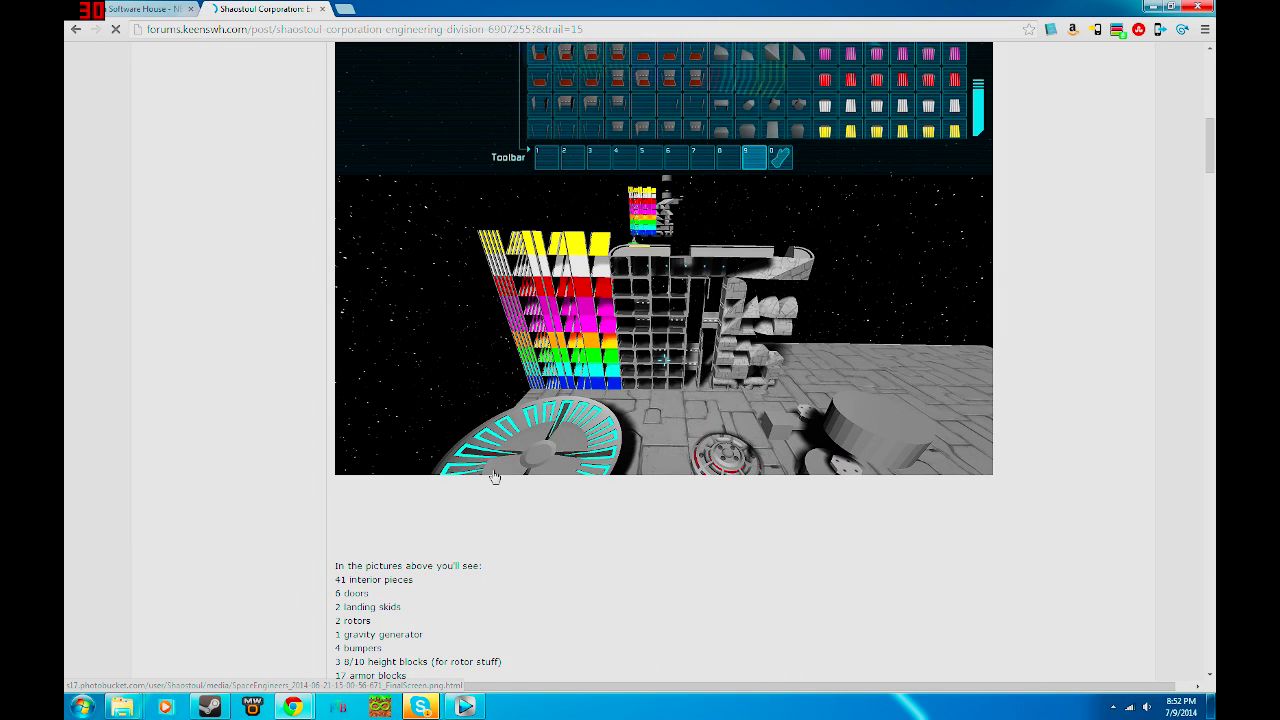
scroll(503, 538, "down", 1)
scroll(503, 538, "down", 1)
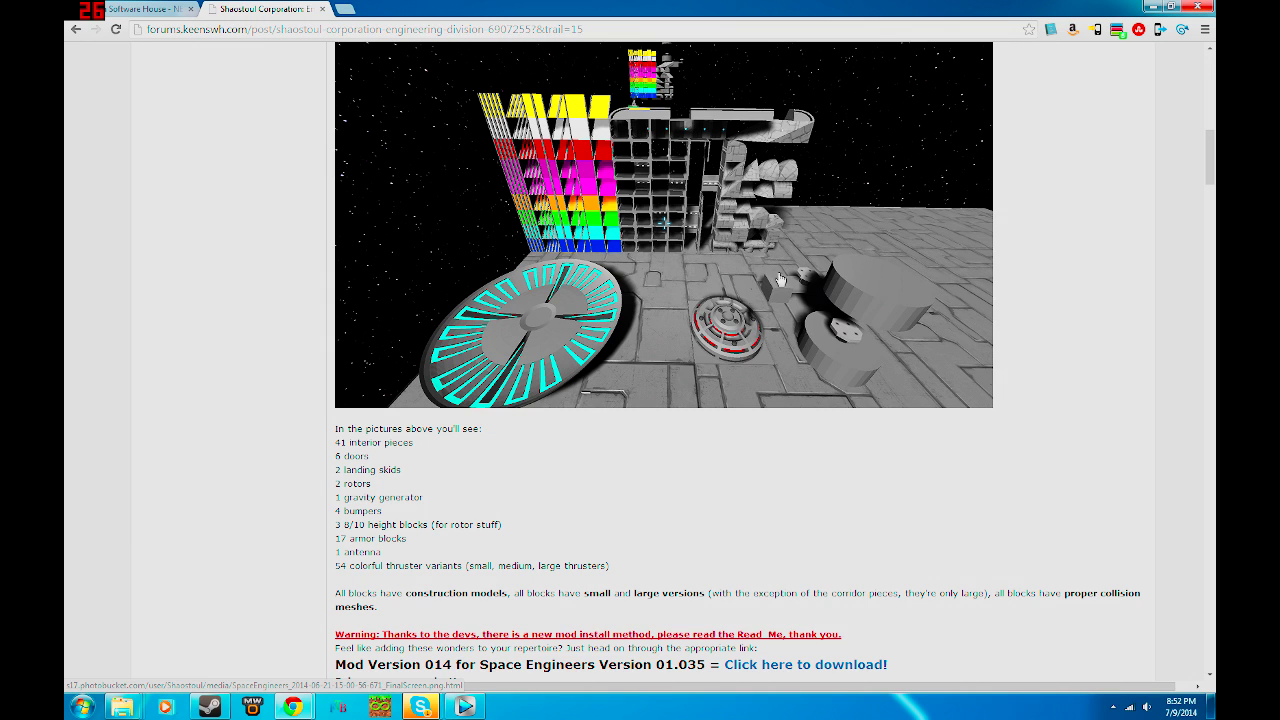
scroll(620, 520, "down", 3)
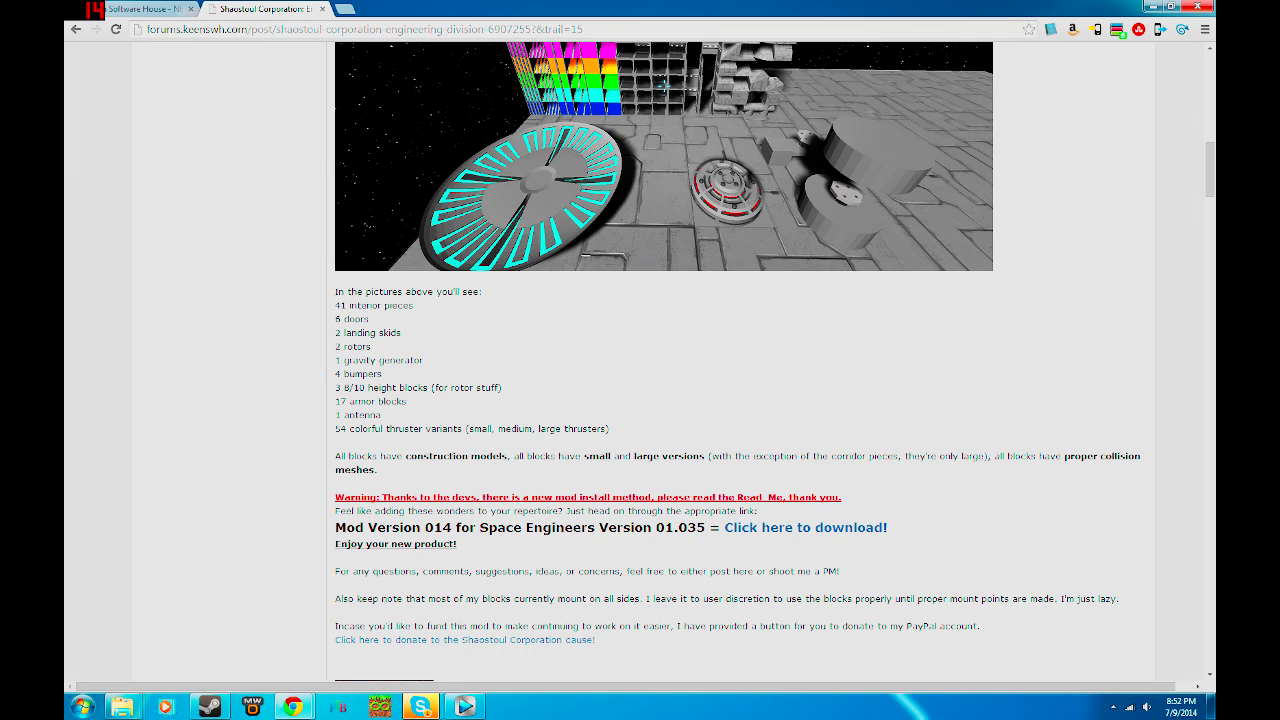
scroll(111, 89, "up", 3)
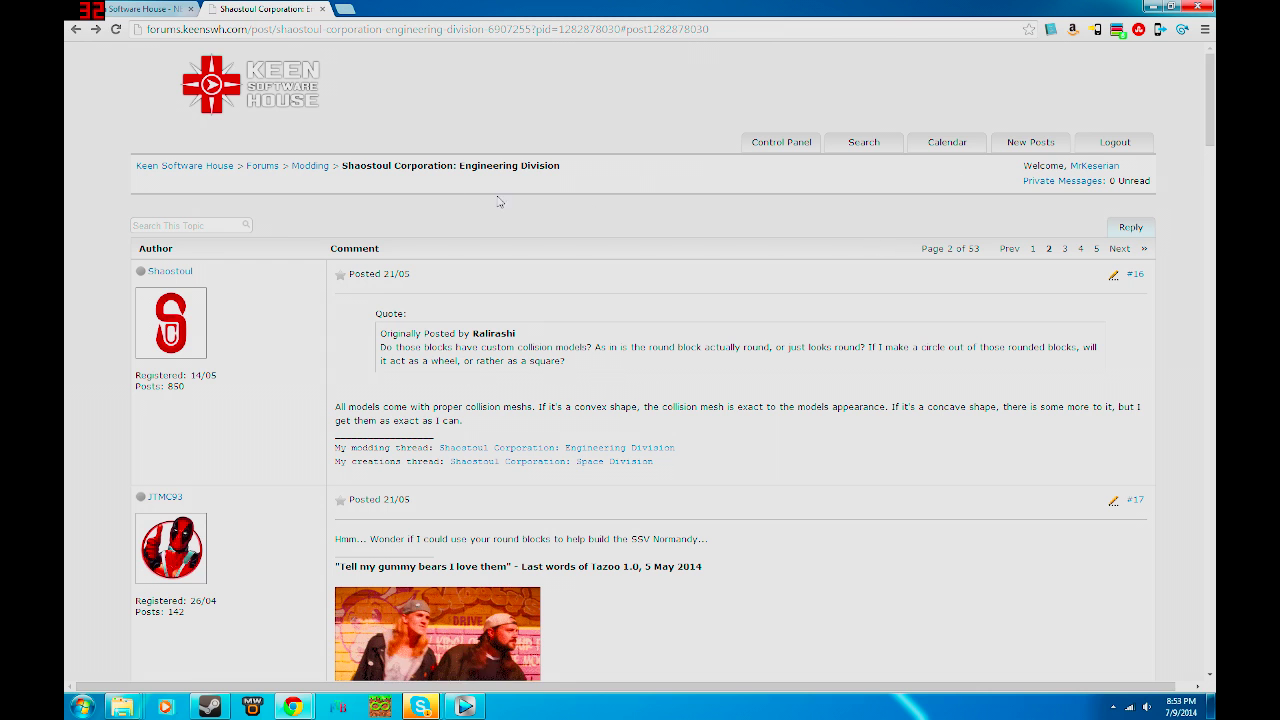
- Go back to the Modding topic list and open the AAA SE Modpack with G-menu extension thread
left_click(314, 166)
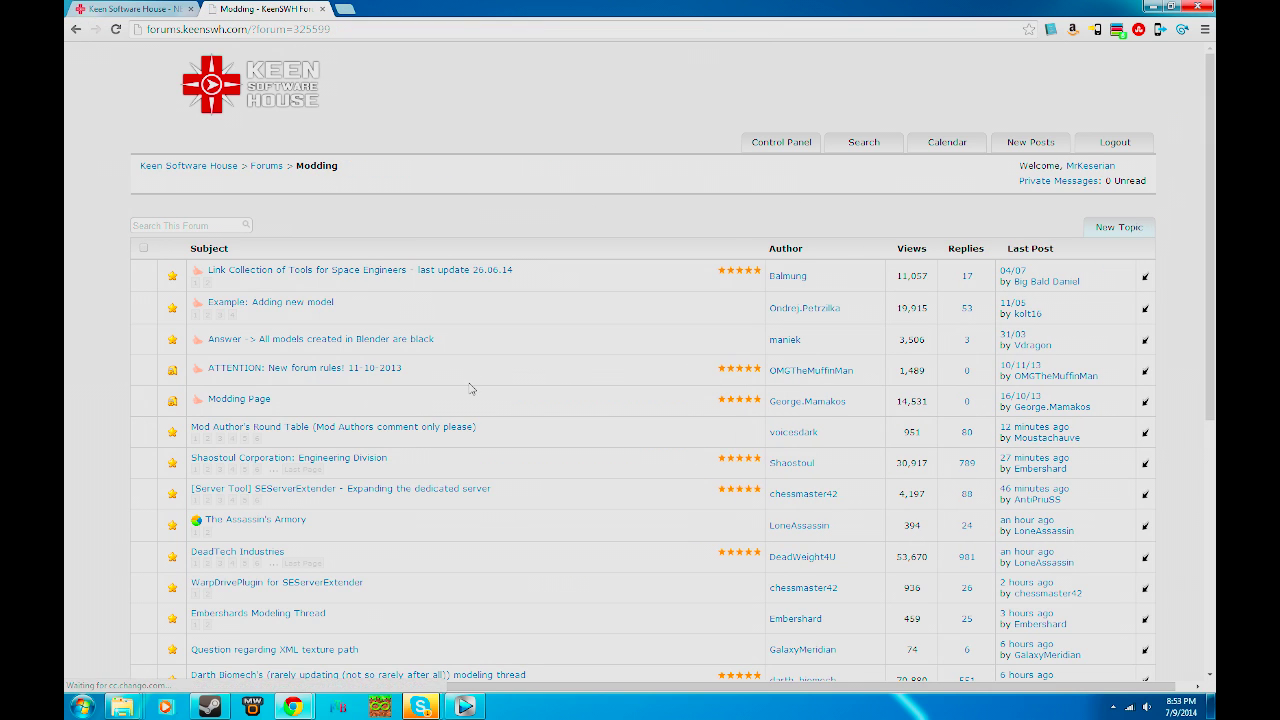
scroll(470, 388, "down", 3)
scroll(470, 388, "down", 2)
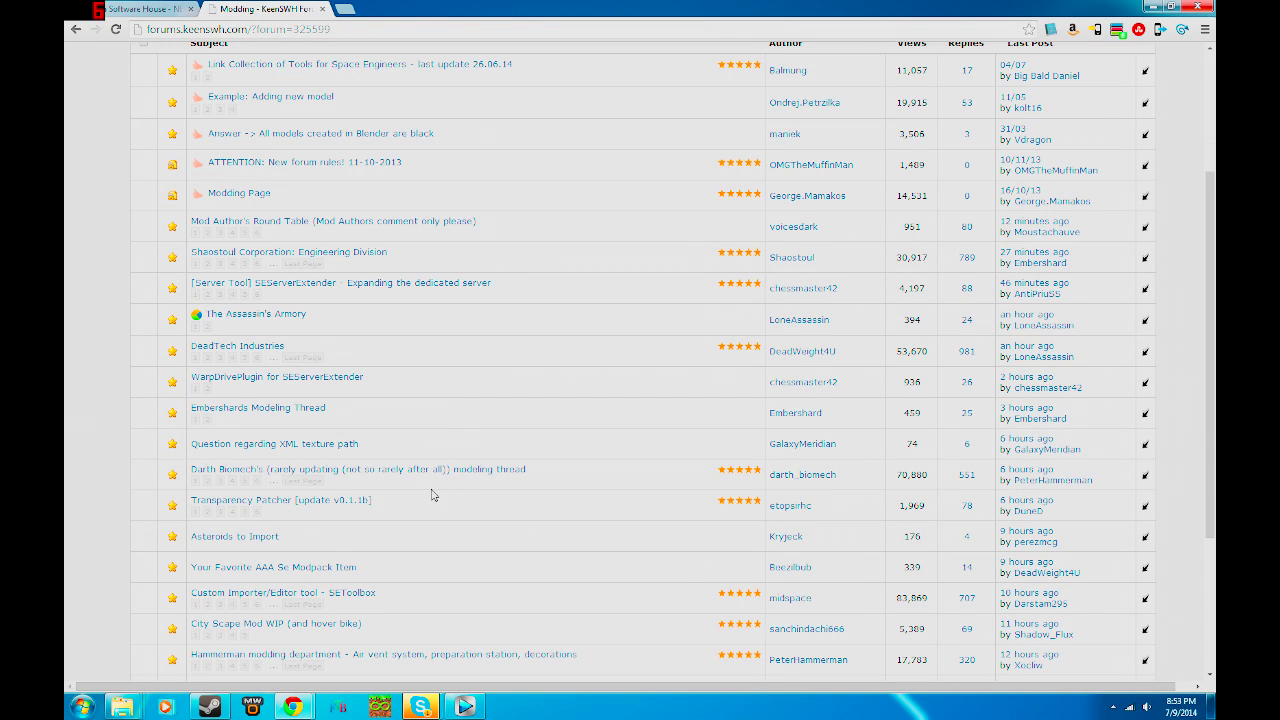
scroll(408, 531, "down", 2)
scroll(408, 531, "down", 1)
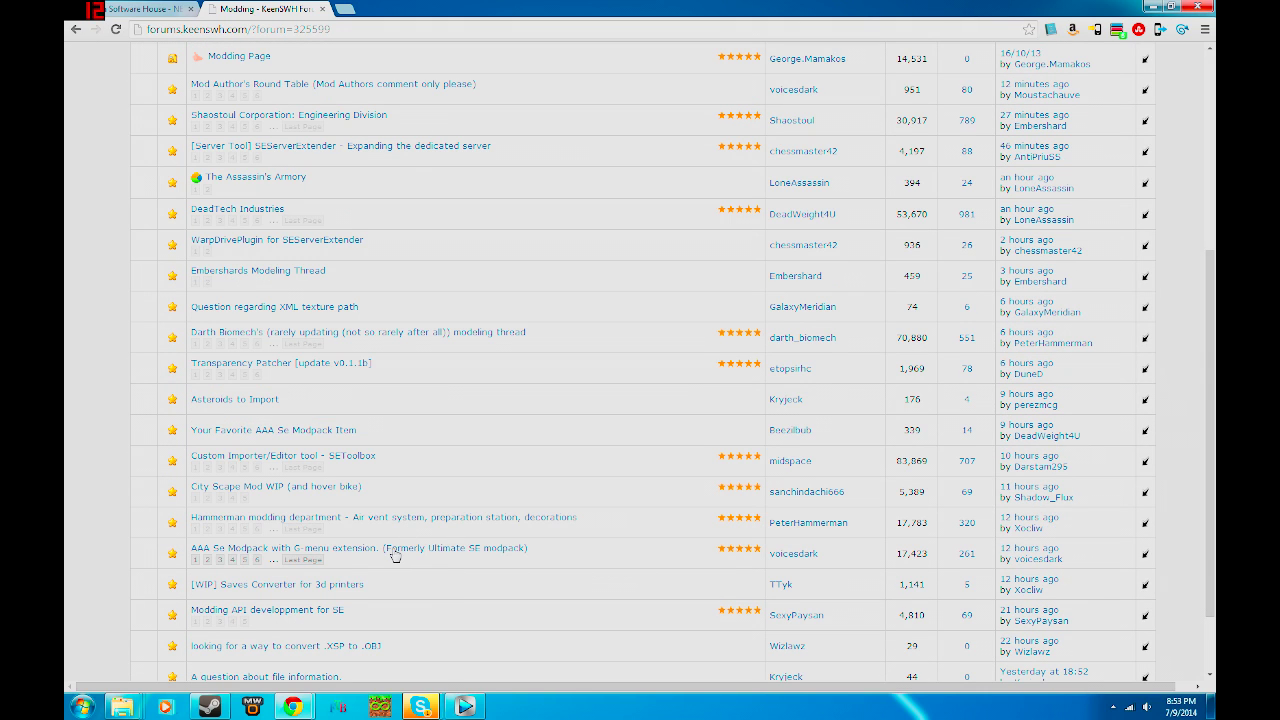
left_click(394, 550)
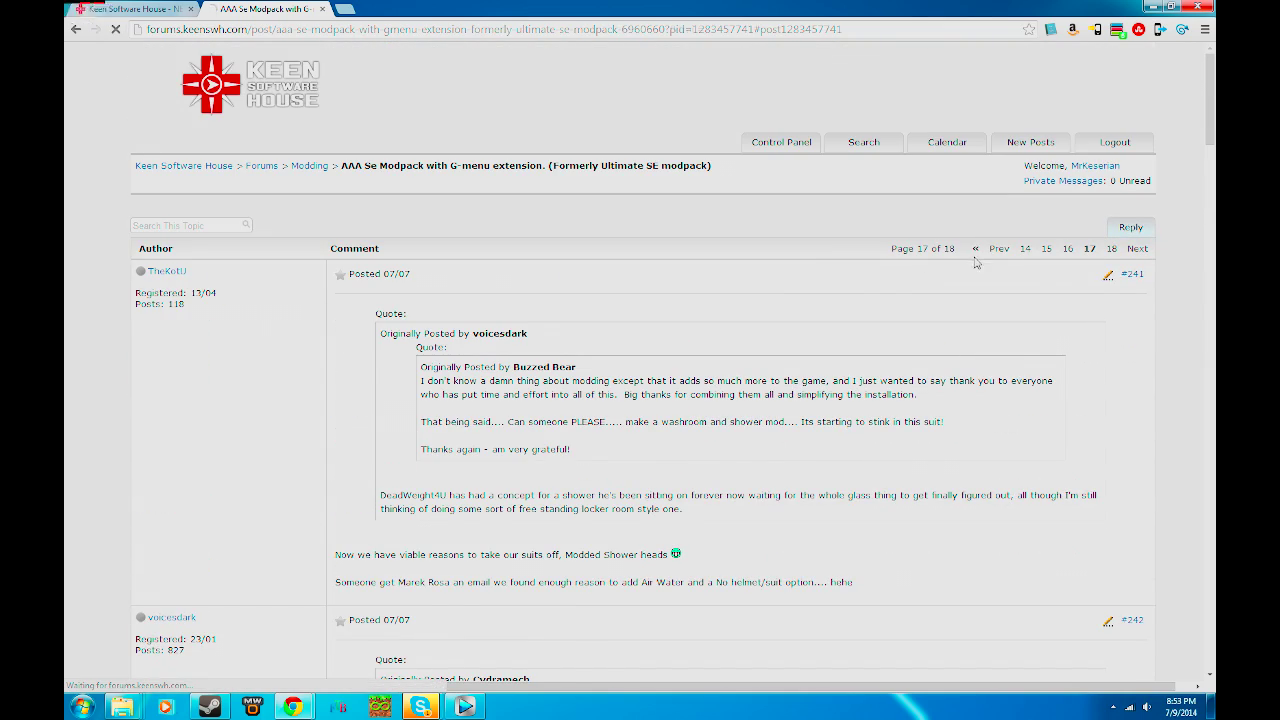
- Scroll the first post to its install path and download links, then minimize the browser
scroll(641, 433, "down", 3)
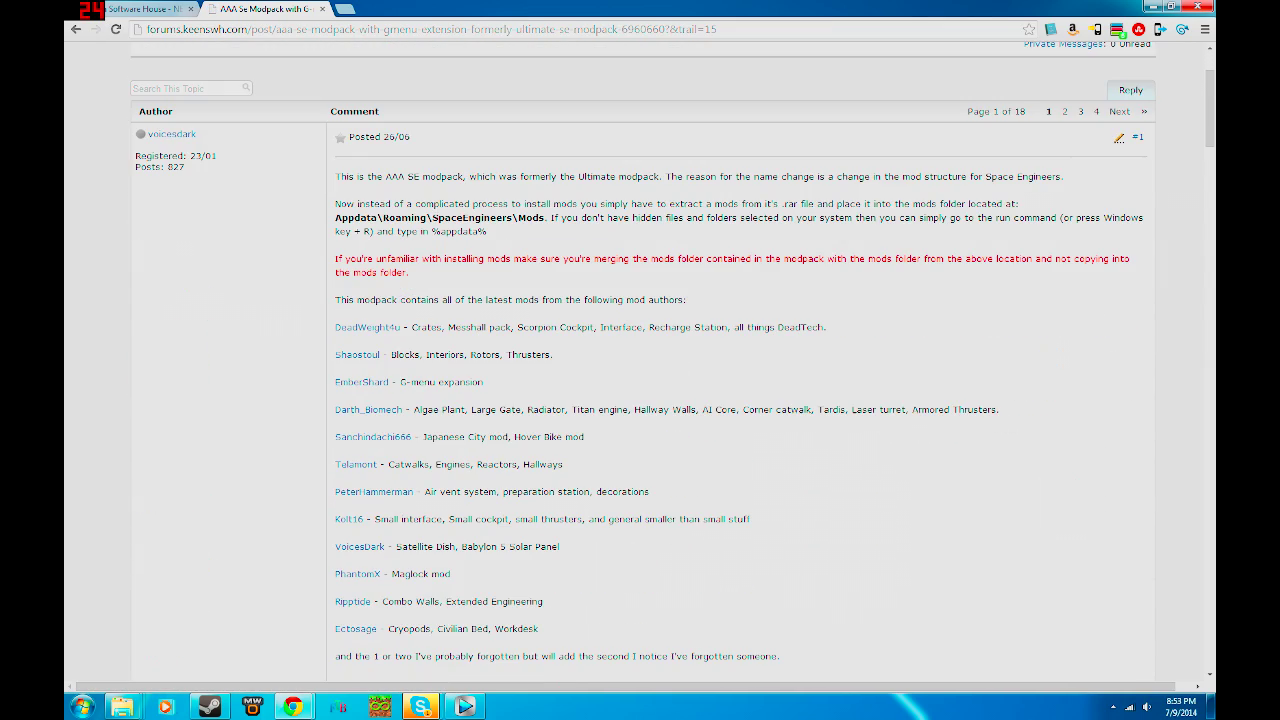
scroll(416, 341, "down", 2)
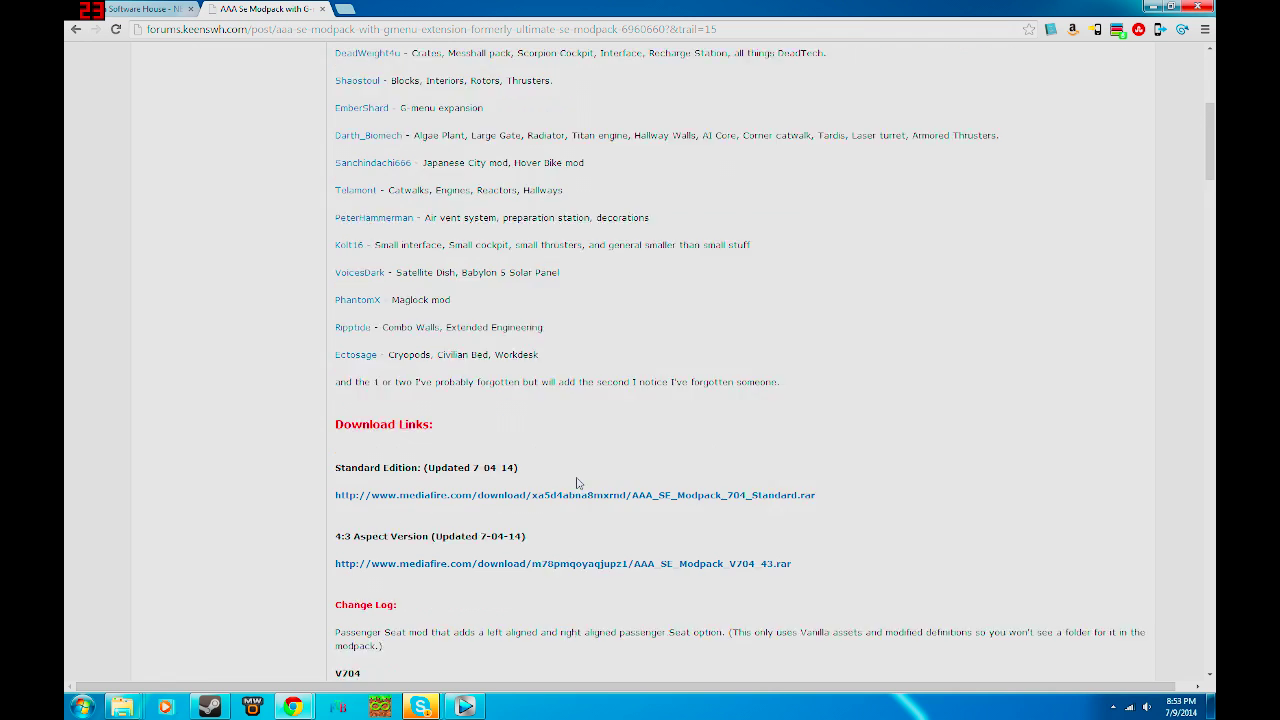
scroll(575, 490, "down", 2)
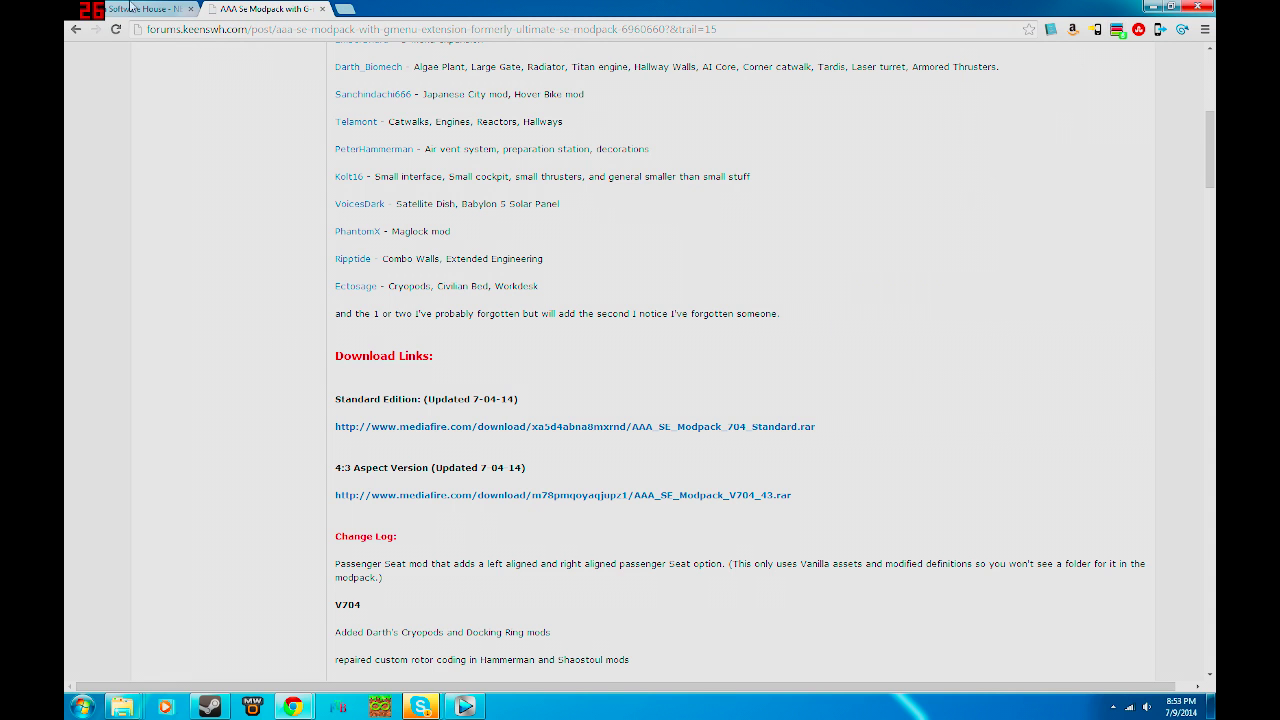
left_click(1153, 8)
- Open Computer from the Start menu and move its window to the middle of the desktop
left_click(82, 707)
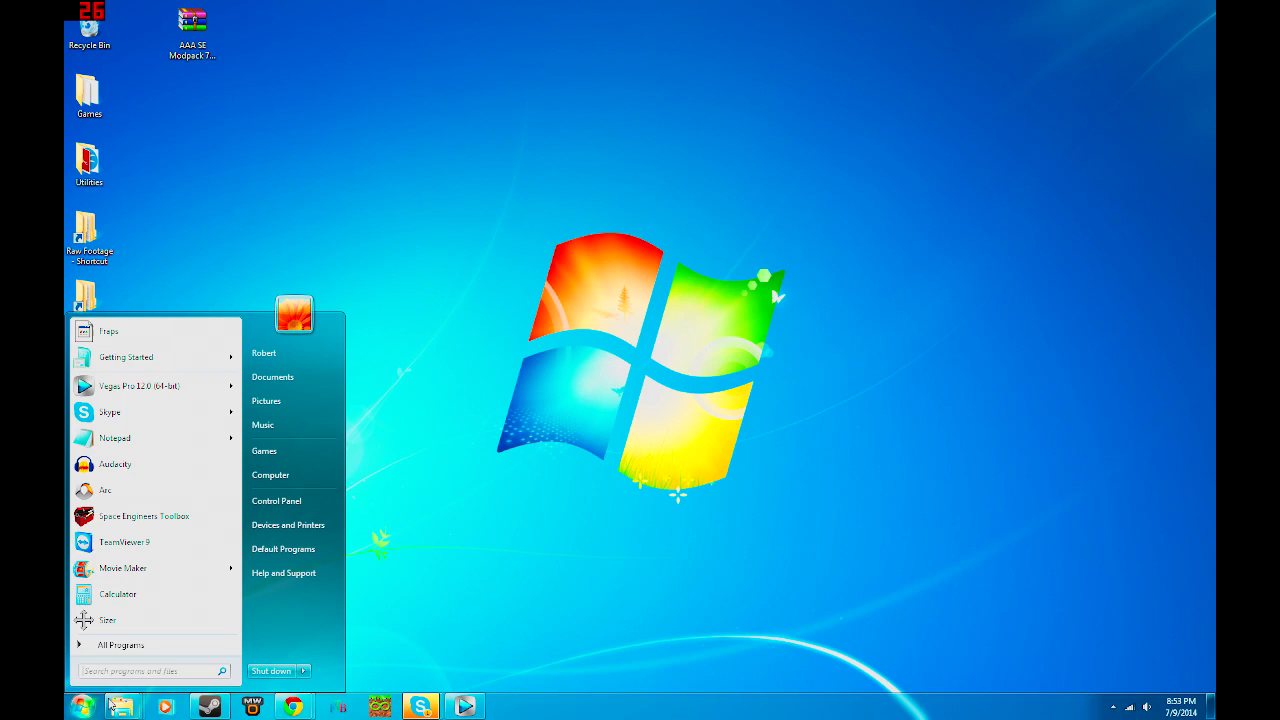
left_click(290, 478)
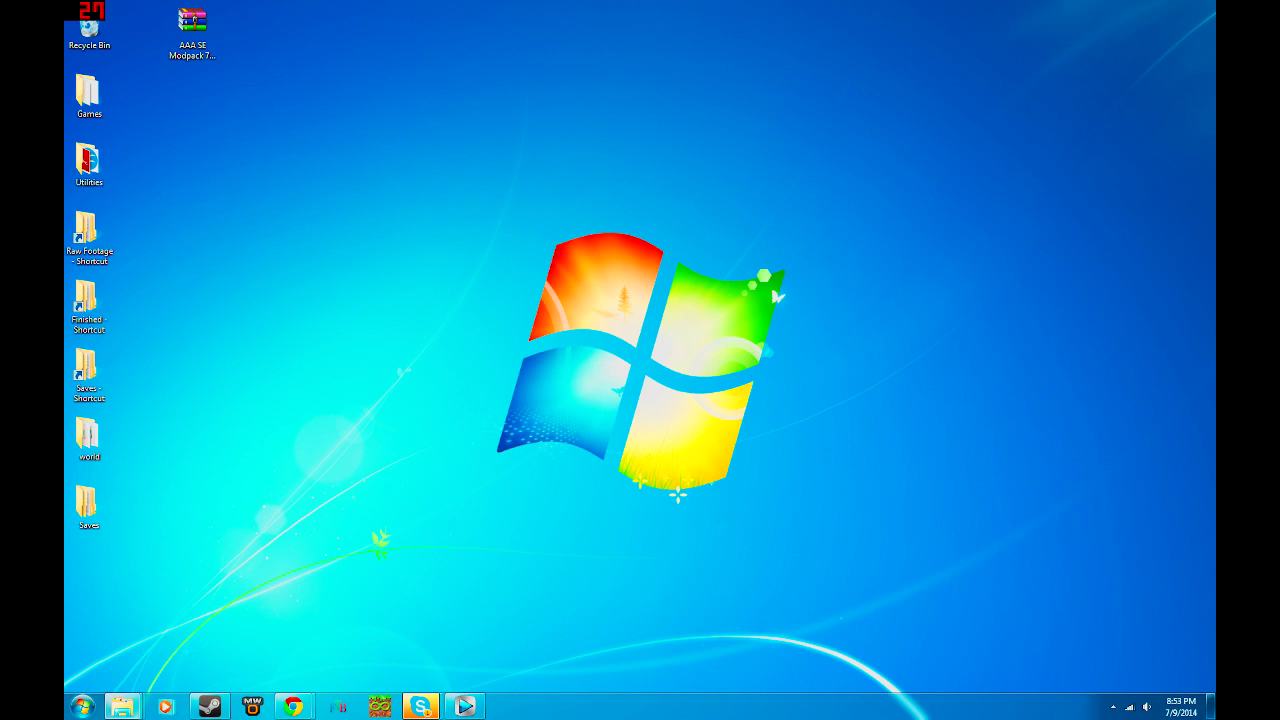
left_click_drag(366, 34, 663, 34)
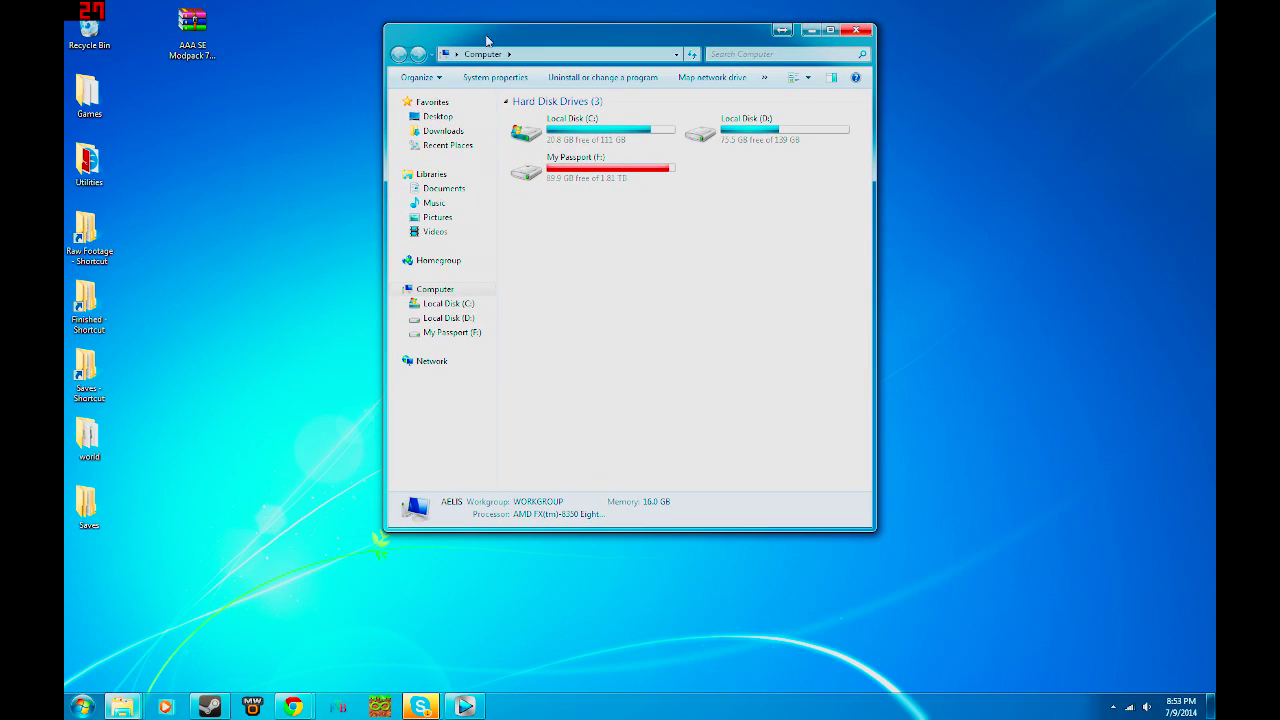
- View the AAA SE Modpack archive's Properties and close them without changes
left_click(214, 48)
right_click(222, 41)
right_click(194, 22)
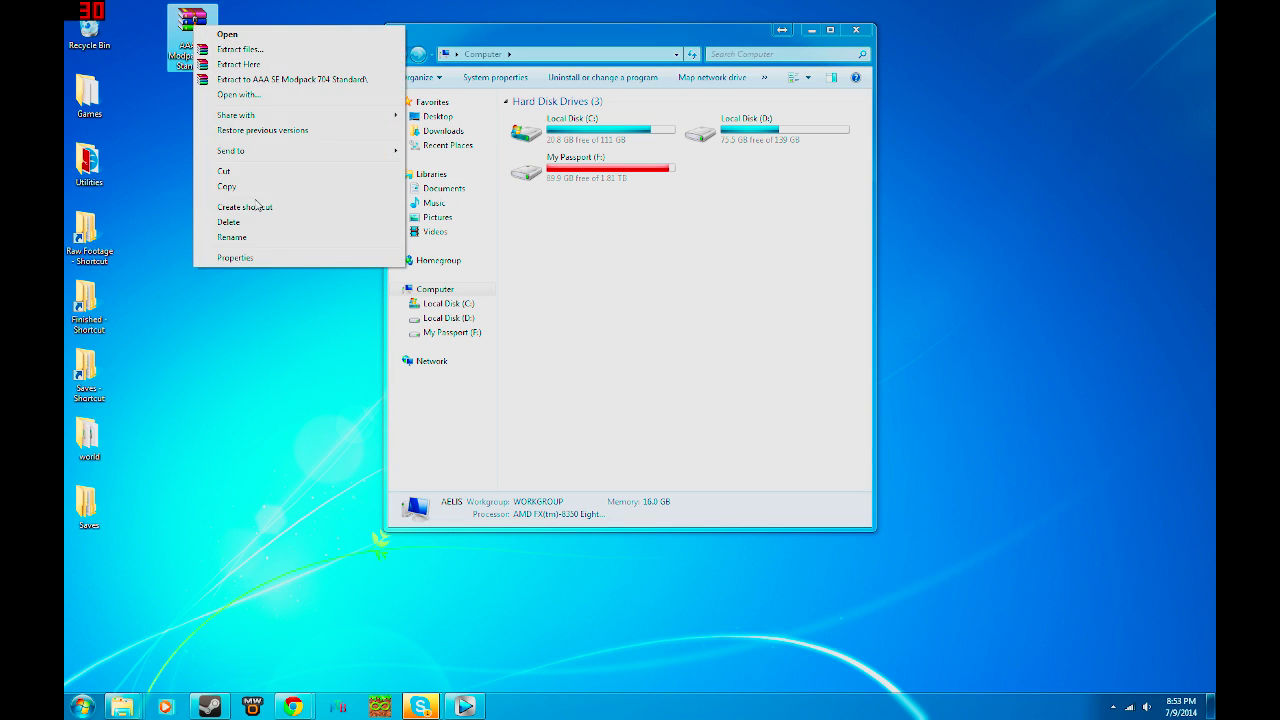
left_click(240, 257)
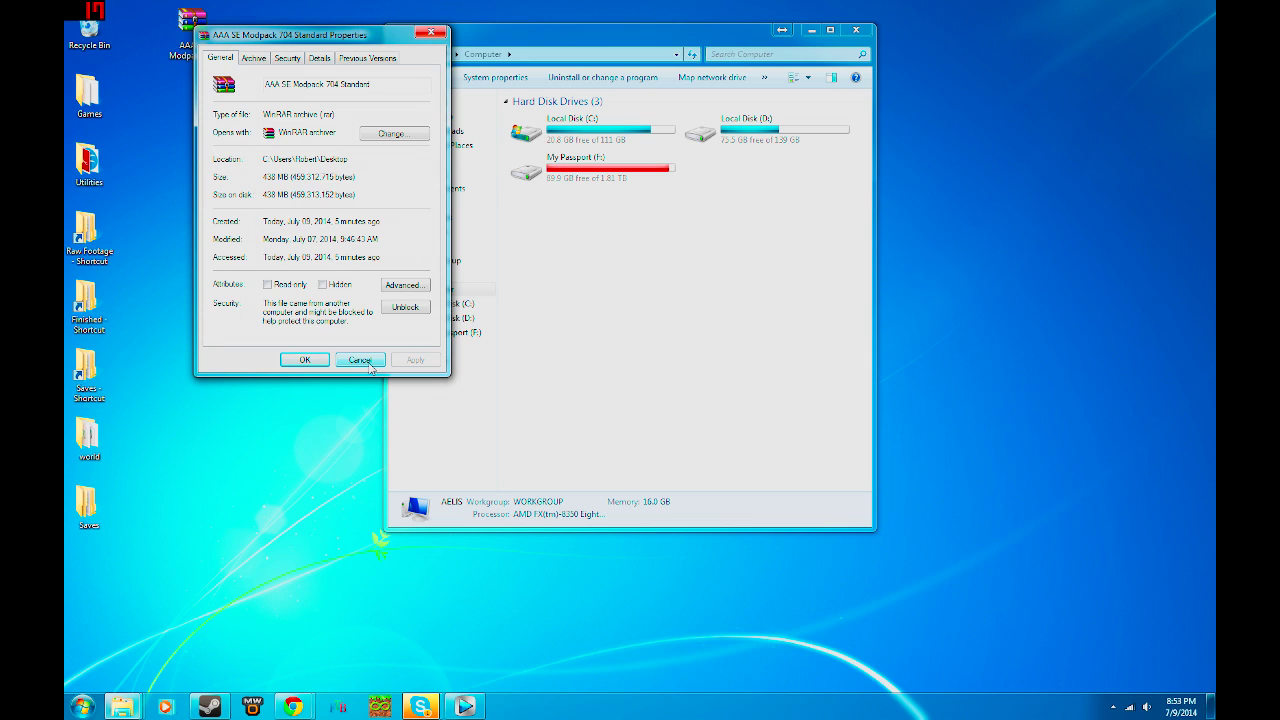
left_click(369, 362)
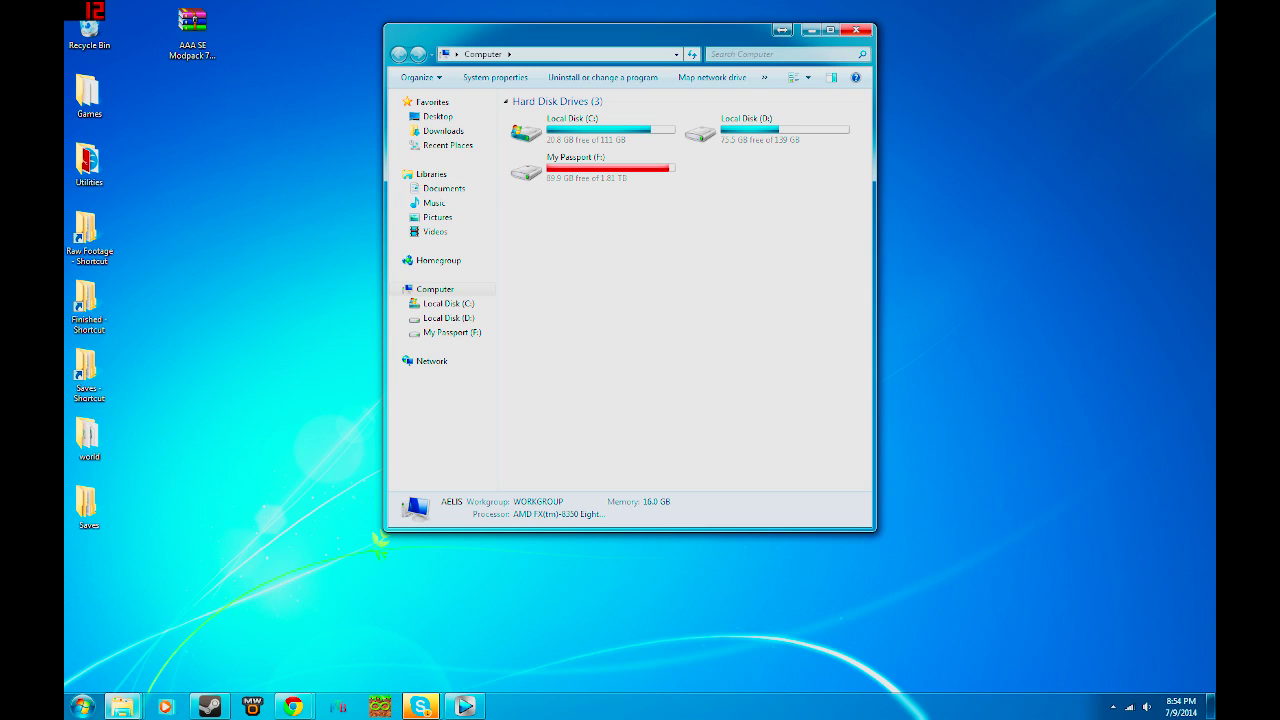
- Navigate to %appdata% and open the SpaceEngineers folder
left_click(560, 54)
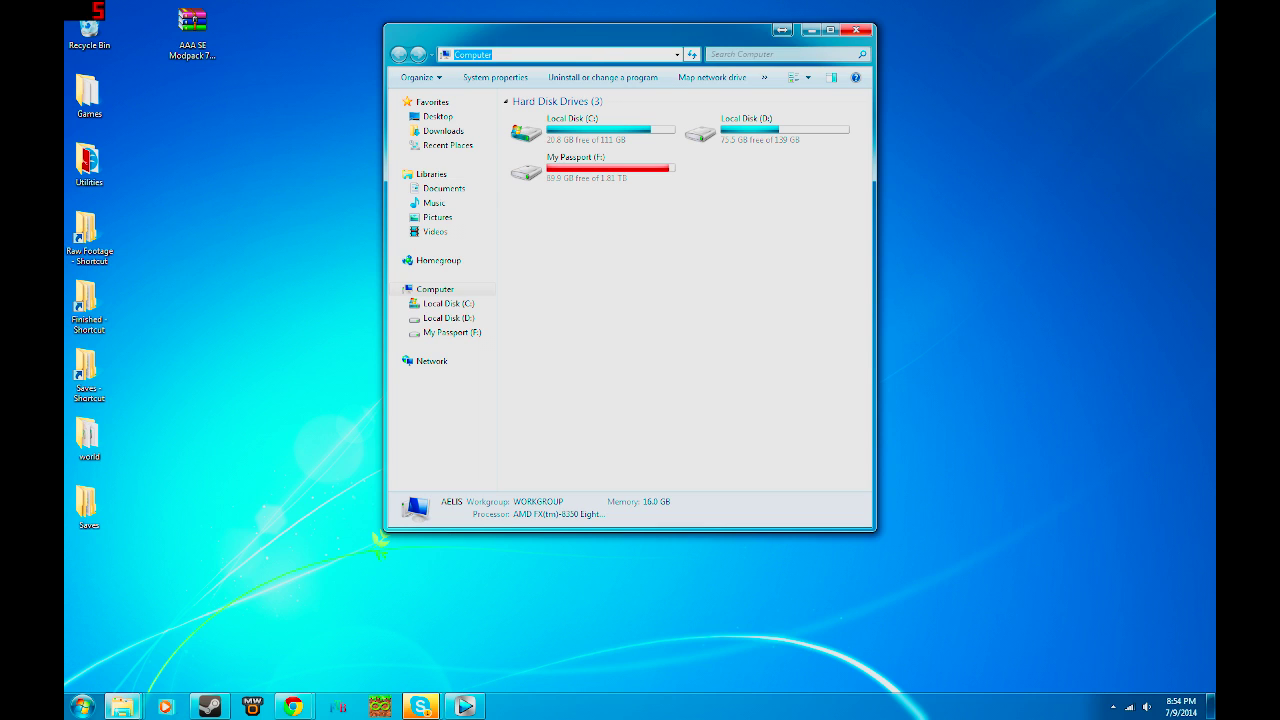
type("$")
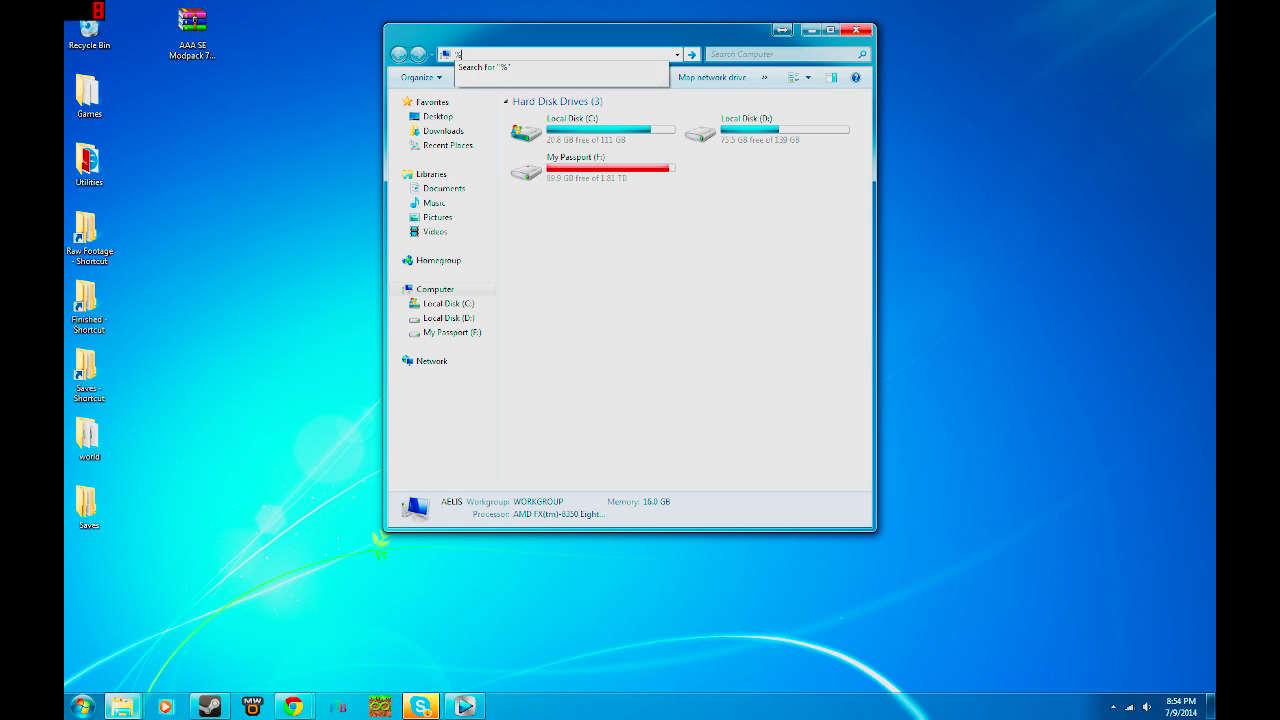
type("appdata%")
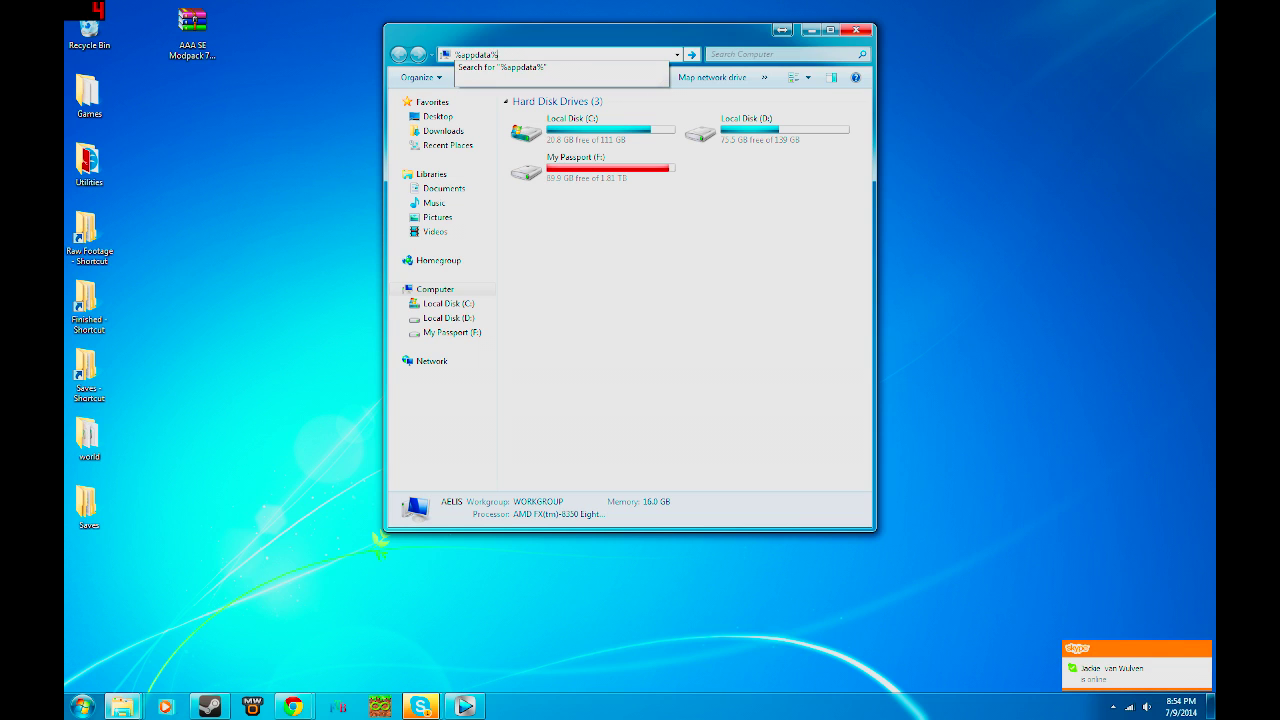
key("Return")
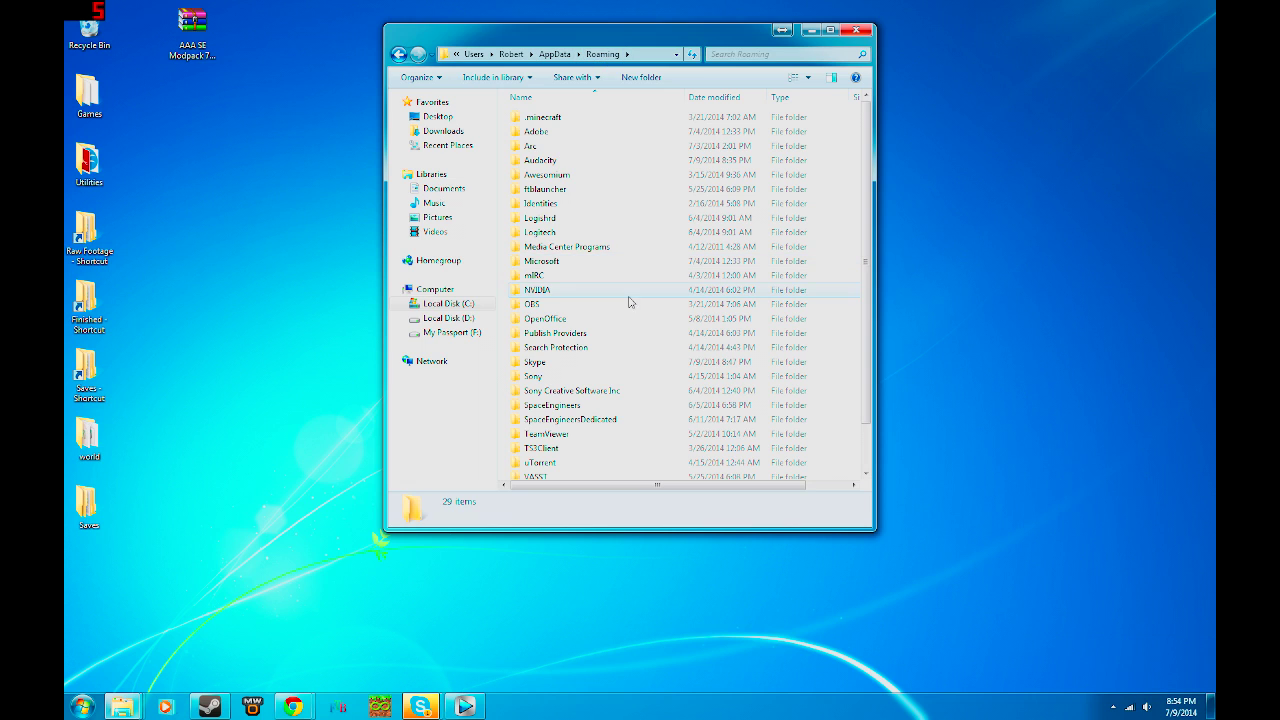
scroll(632, 306, "down", 2)
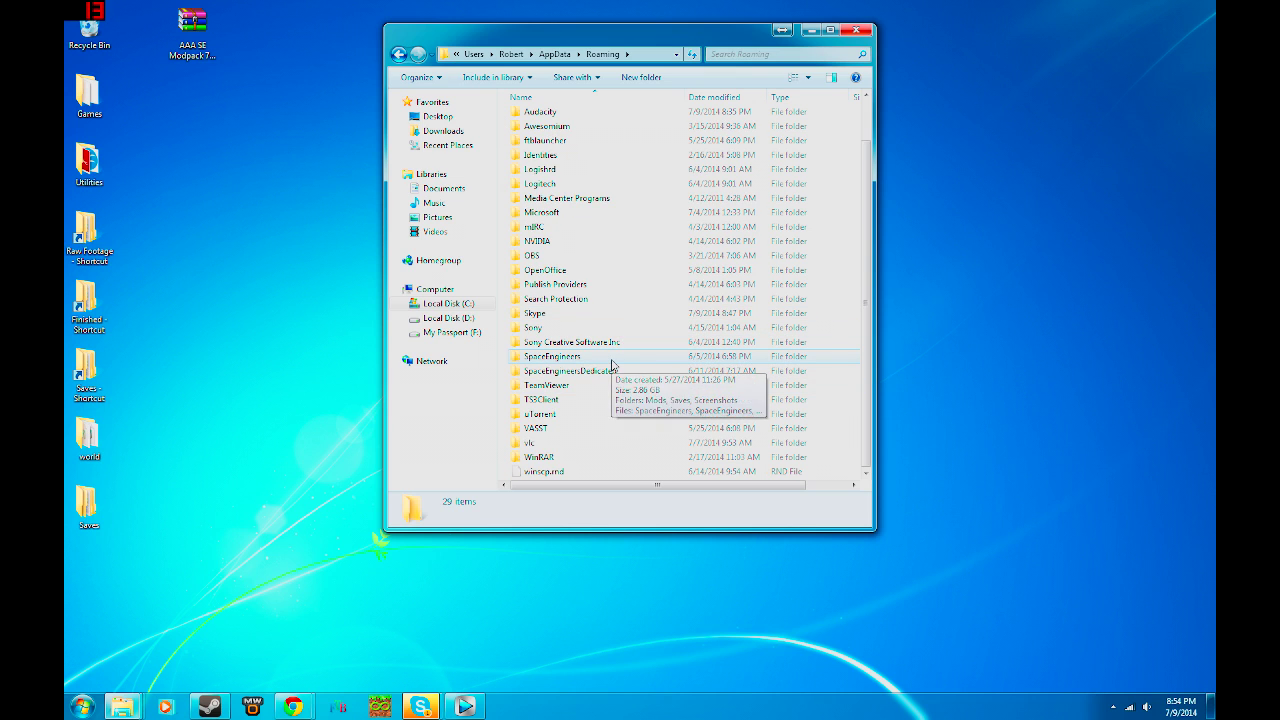
double_click(613, 360)
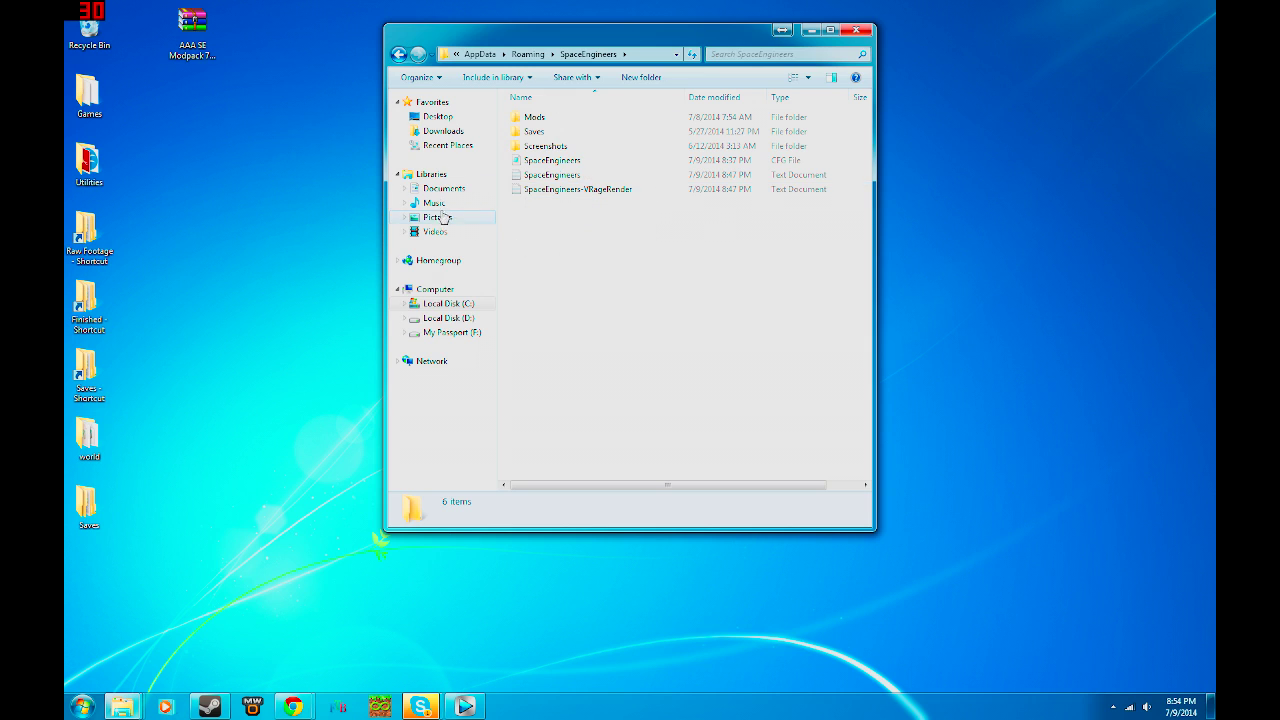
- Open the AAA SE Modpack RAR in WinRAR and drag its Mods folder into SpaceEngineers
double_click(200, 37)
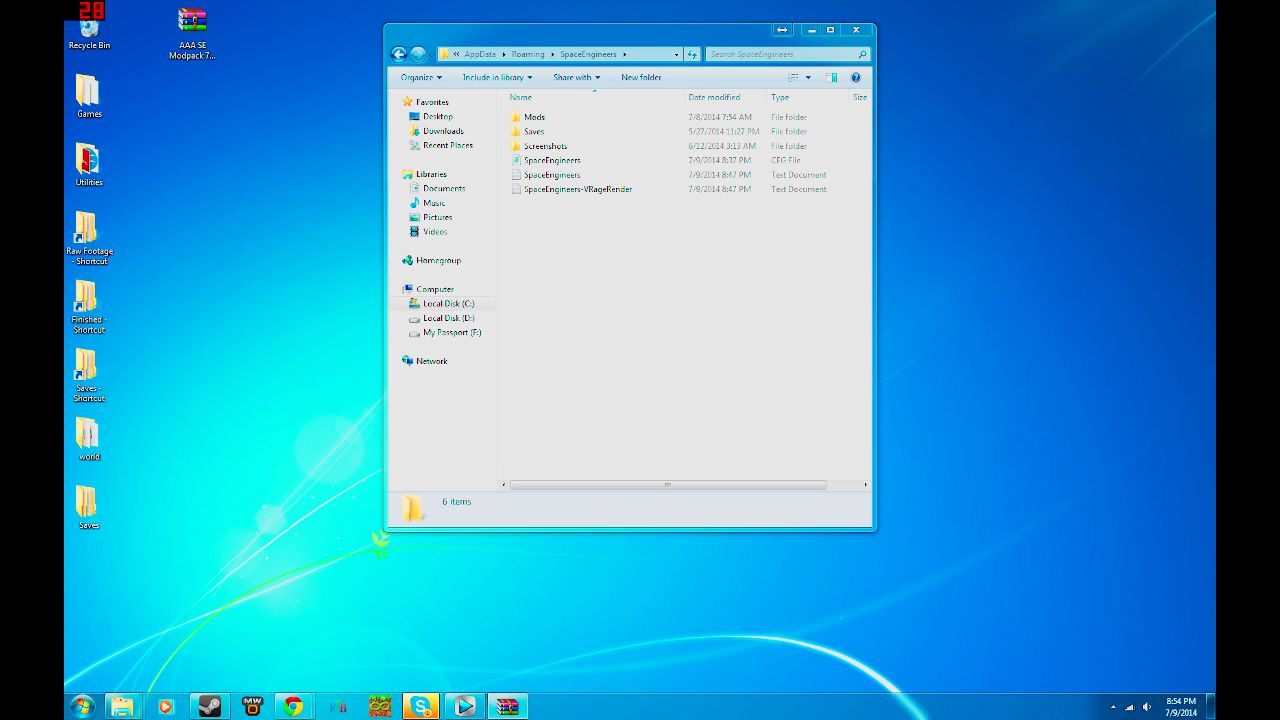
left_click_drag(110, 150, 700, 206)
left_click_drag(456, 322, 560, 167)
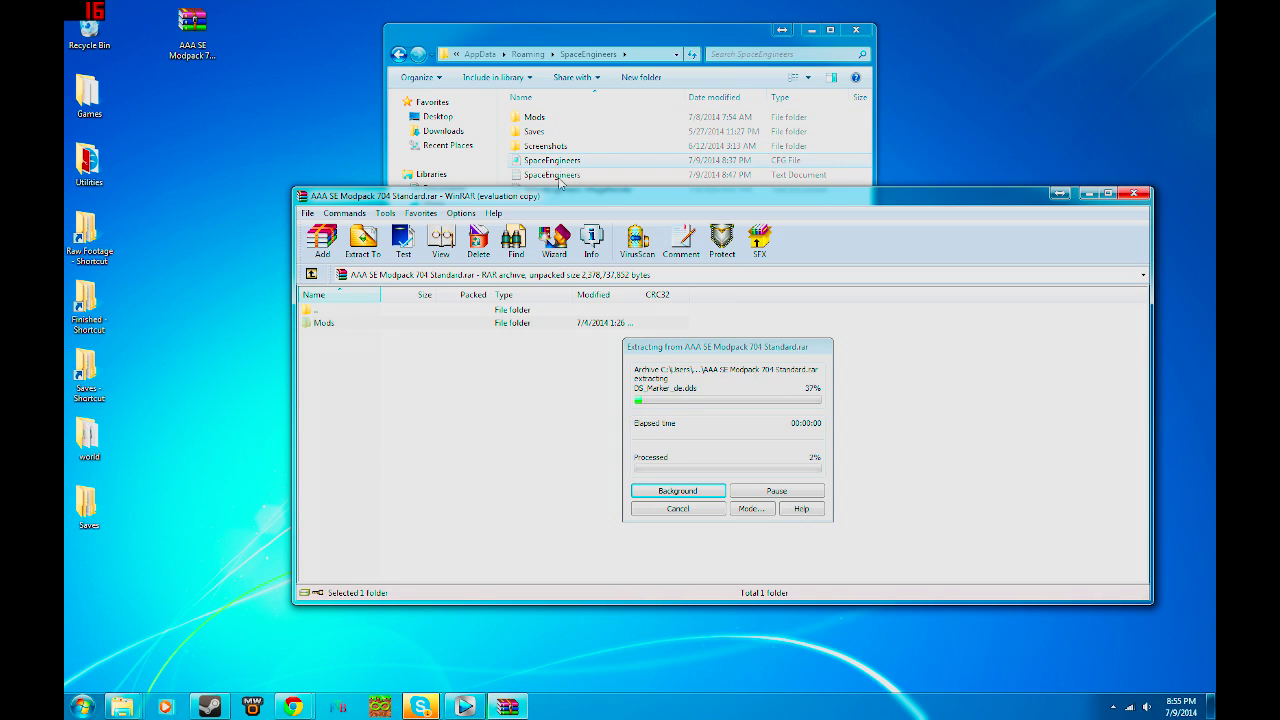